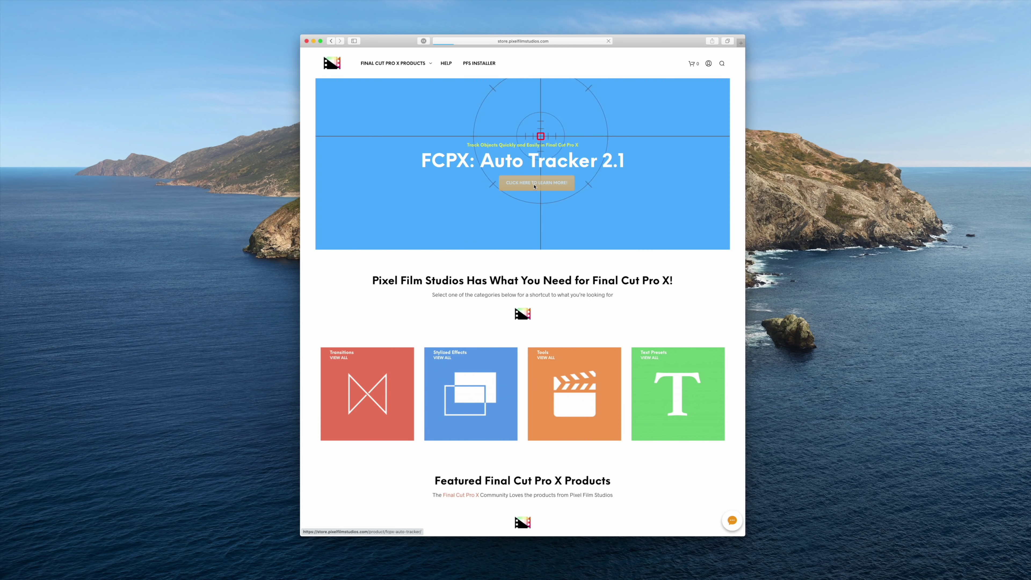
Open the $39.95 FCPX Auto Tracker 2.1 product page and scroll through its sections.
click(534, 186)
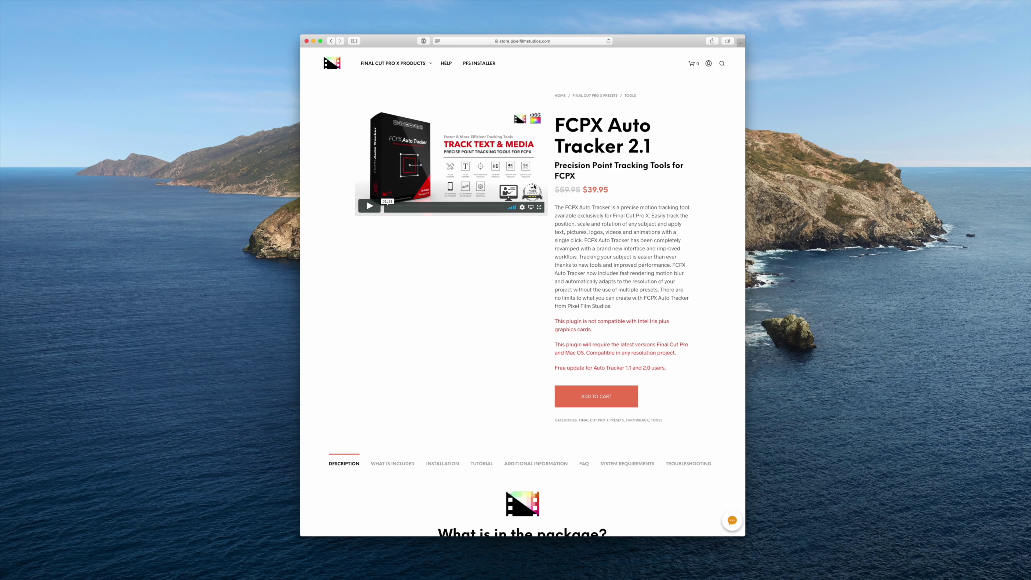
scroll(490, 331, down, 5)
scroll(490, 330, down, 20)
scroll(490, 330, down, 17)
scroll(490, 329, down, 17)
scroll(490, 329, down, 4)
scroll(490, 329, up, 20)
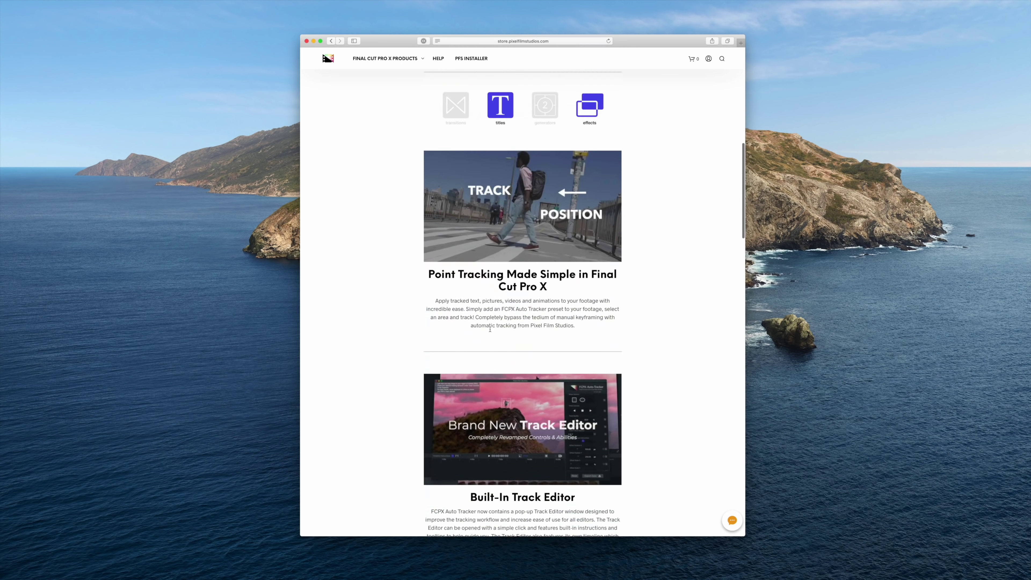
scroll(490, 329, up, 15)
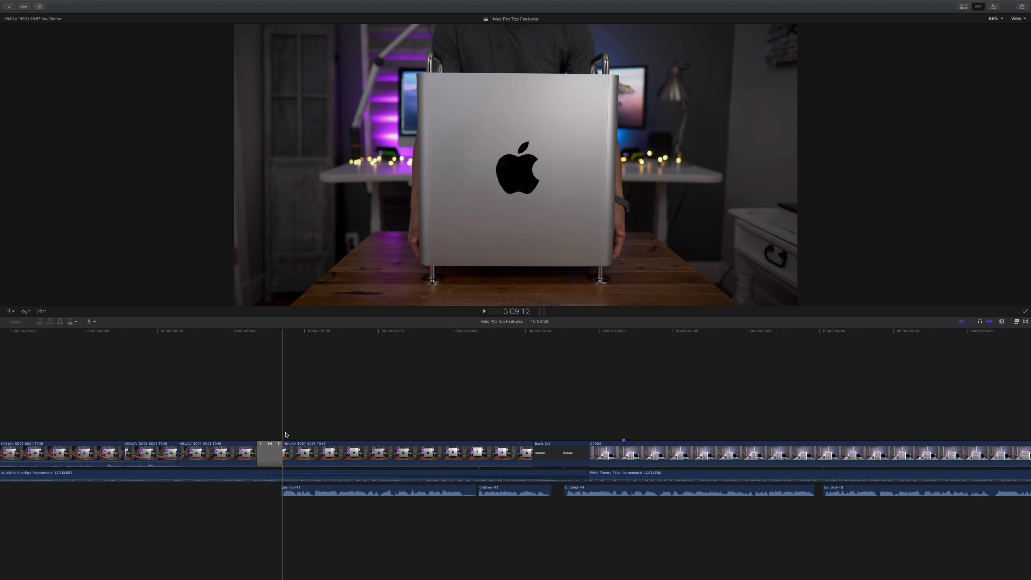
Preview the edit, then browse the Auto Tracker 2.1 titles: Drop Zone, Drop Zone & Text, and Text.
key(space)
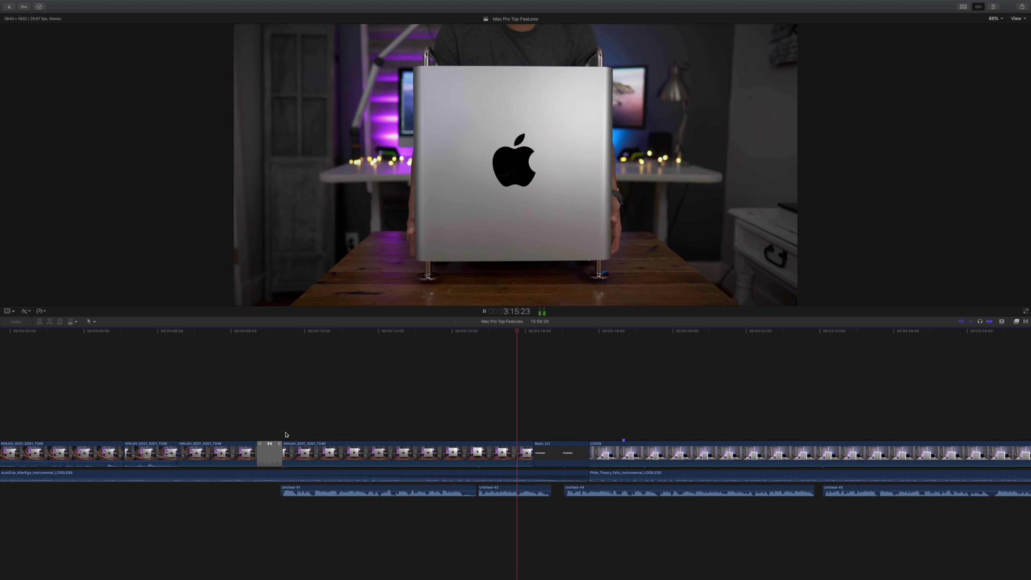
click(286, 434)
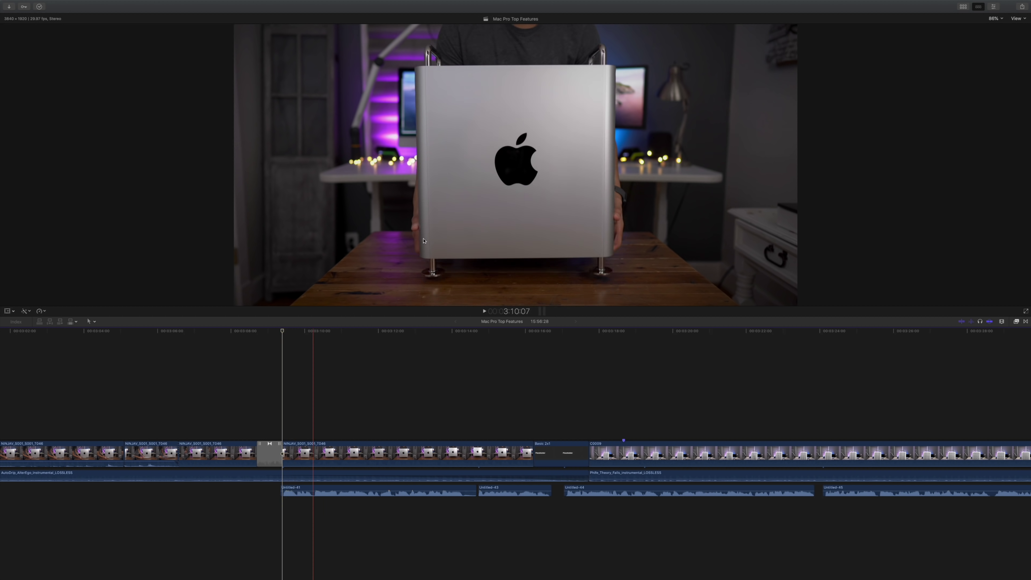
click(963, 8)
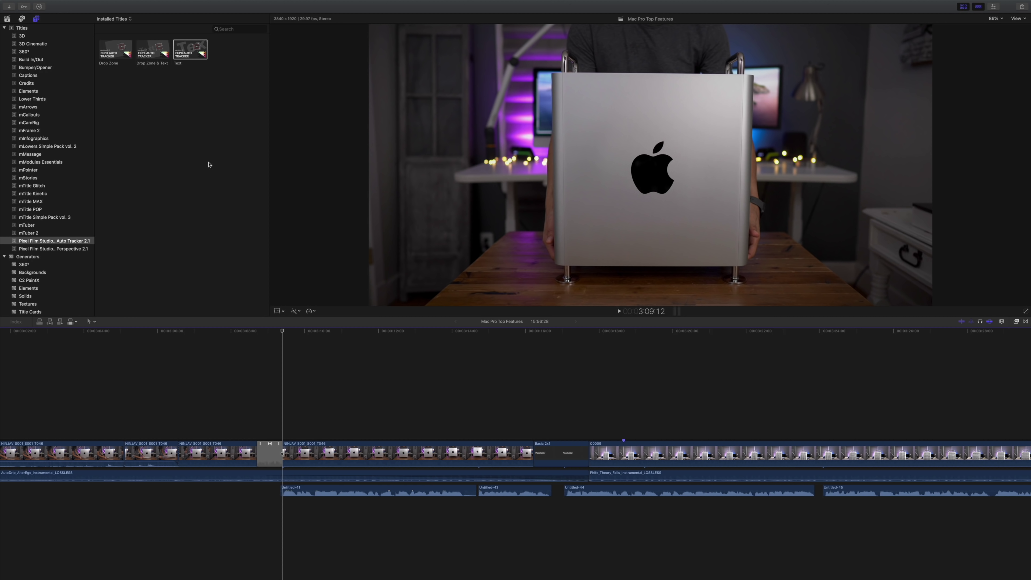
click(69, 241)
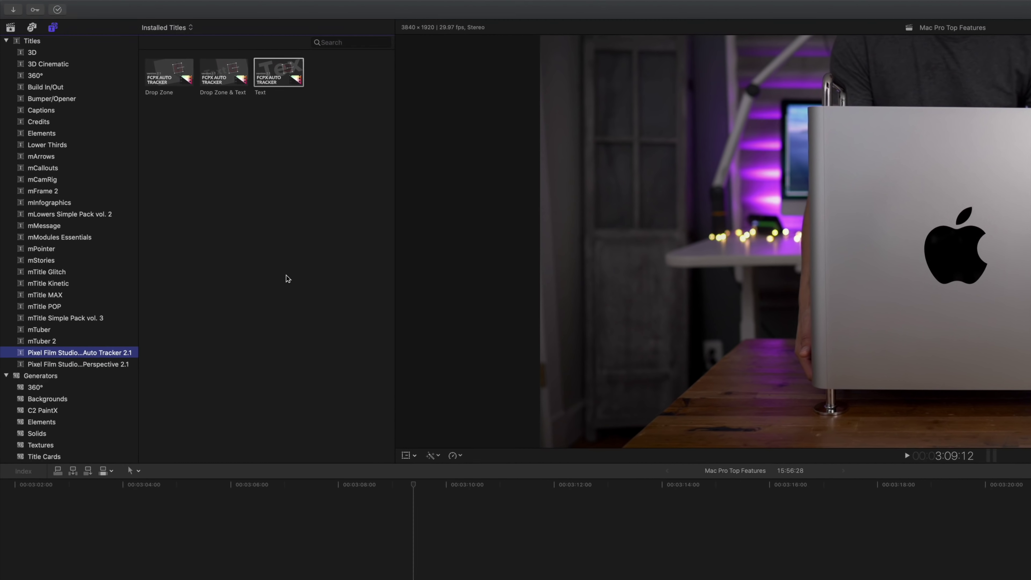
click(169, 93)
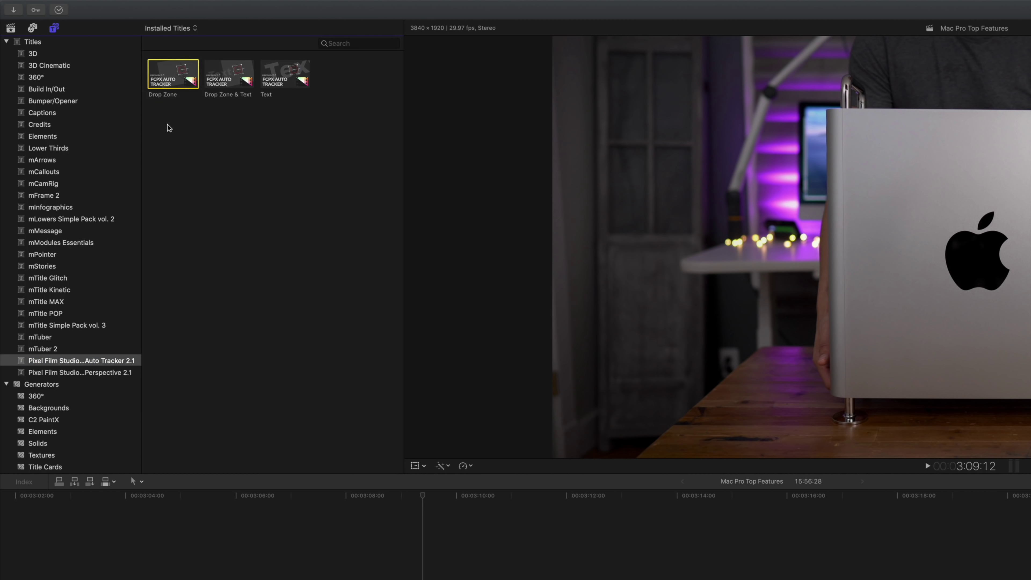
click(224, 87)
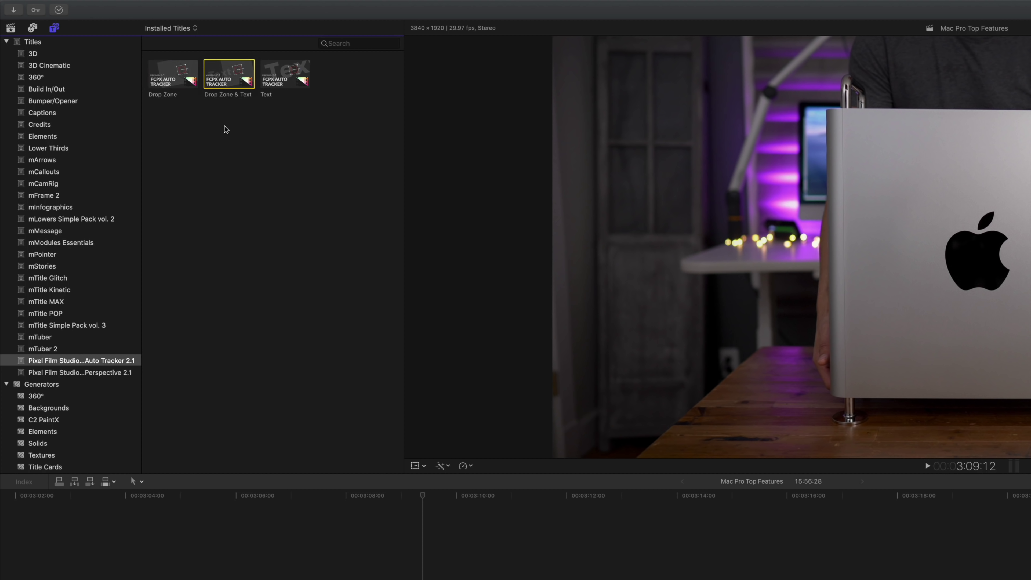
key(Right)
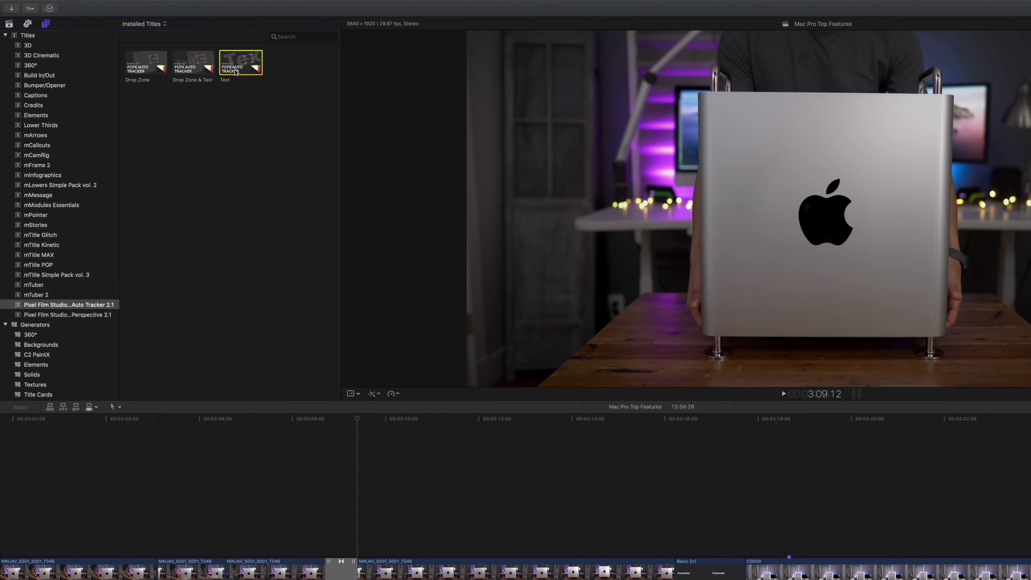
Place the Auto Tracker Text title above the storyline at the playhead and trim its end to about 3:16.
drag(285, 74, 426, 579)
drag(289, 353, 289, 352)
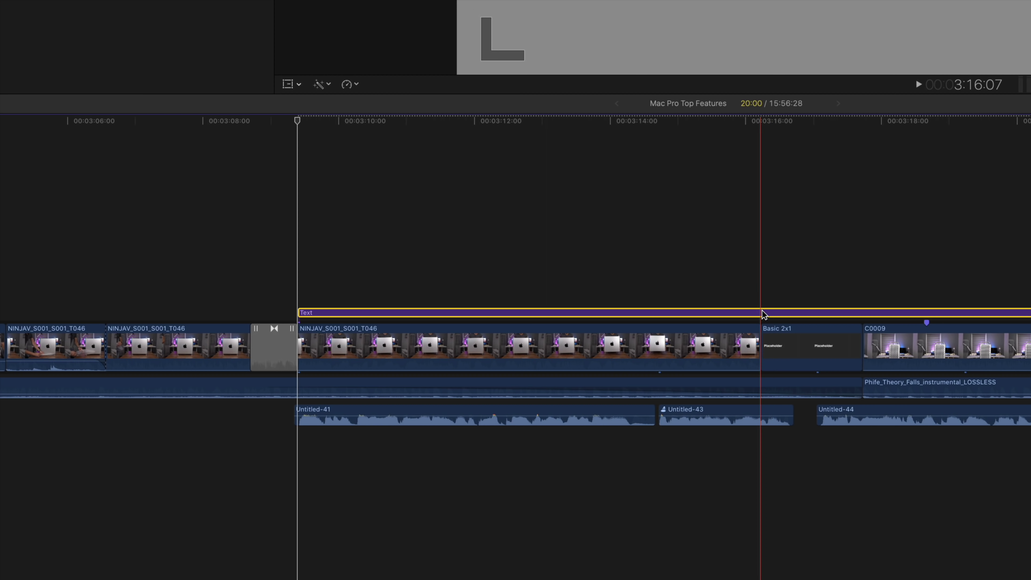
key(alt+])
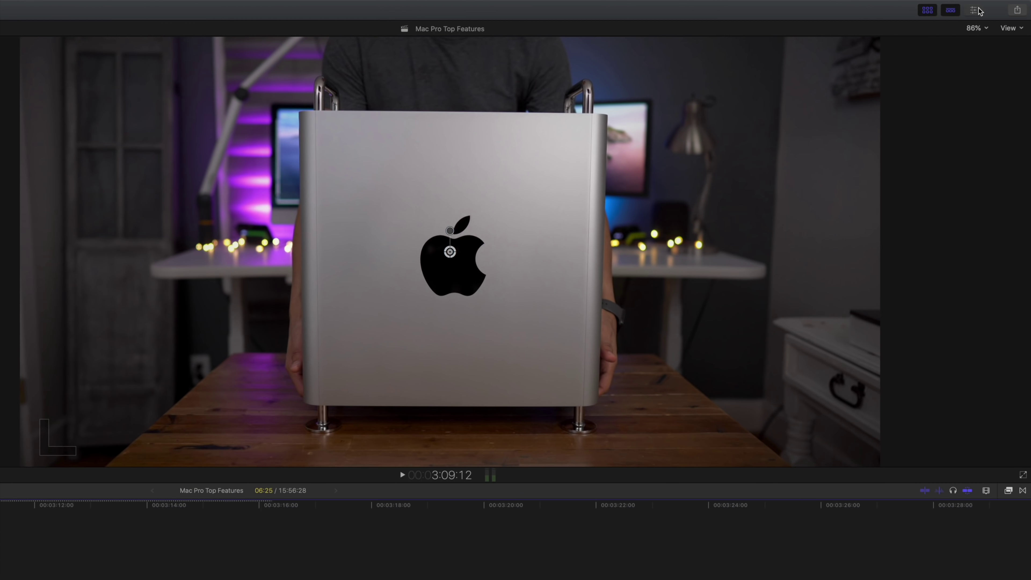
Show the Text title's tracking parameters in the Inspector and launch the Auto Tracker track editor.
click(994, 7)
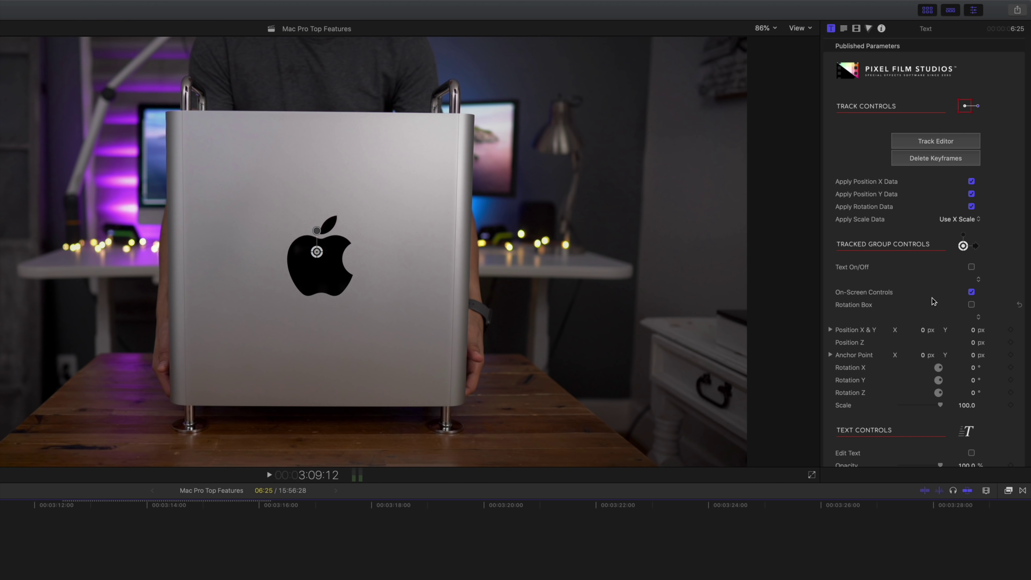
scroll(932, 301, down, 3)
scroll(933, 301, up, 3)
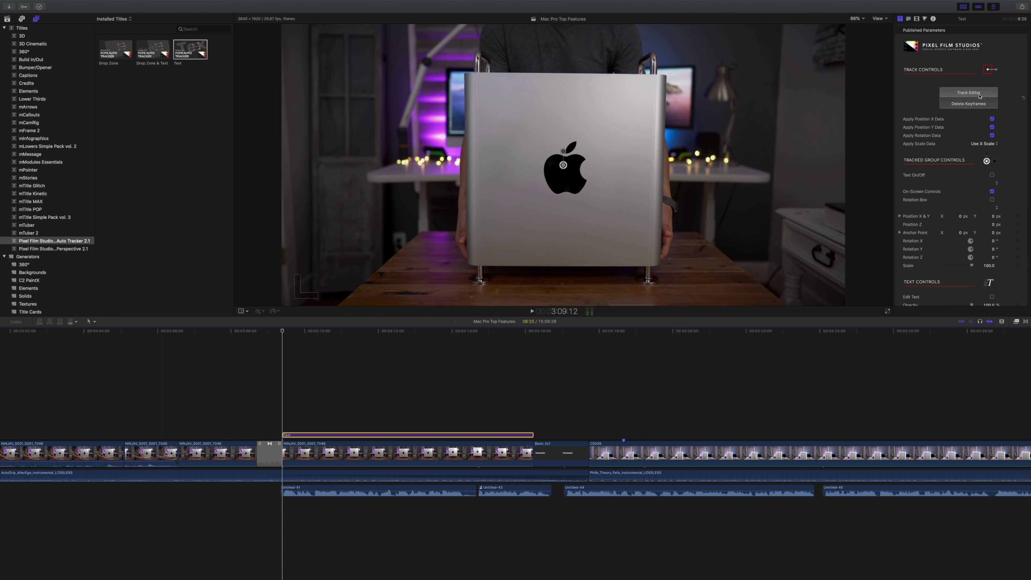
click(979, 95)
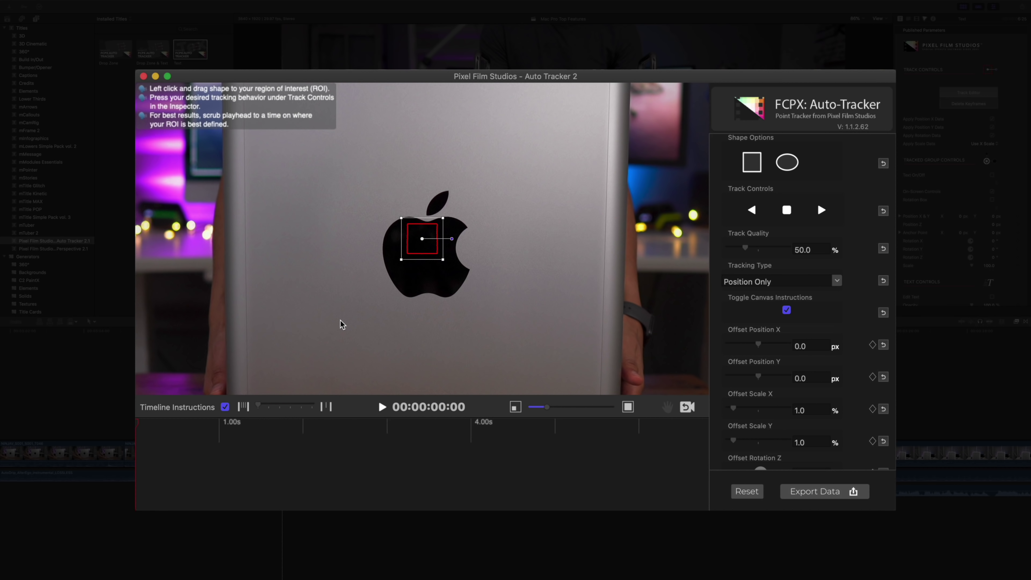
Scrub the clip, then zoom and pan to show the full Mac Pro frame with the square region on the Apple logo.
drag(140, 426, 711, 431)
drag(590, 433, 137, 425)
drag(547, 407, 578, 410)
click(667, 407)
drag(566, 343, 580, 303)
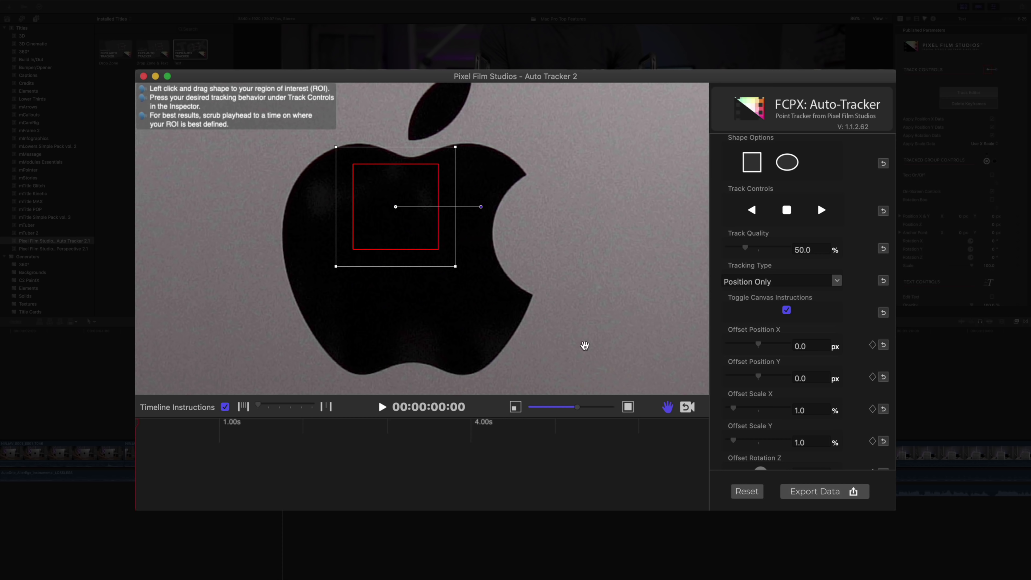
drag(576, 408, 538, 414)
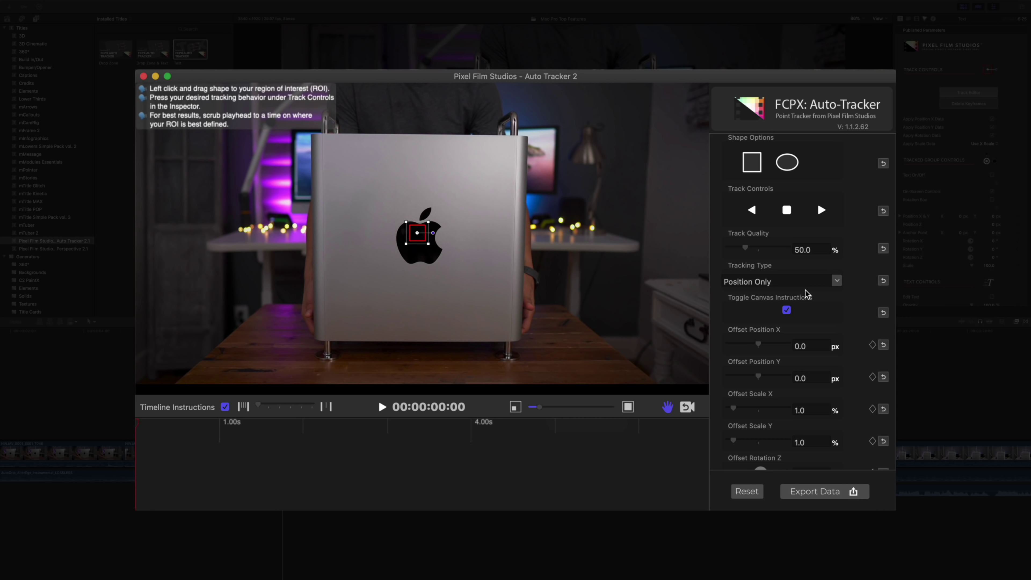
Replace the square tracking region with an oval drawn tightly around the Mac Pro's Apple logo.
click(795, 172)
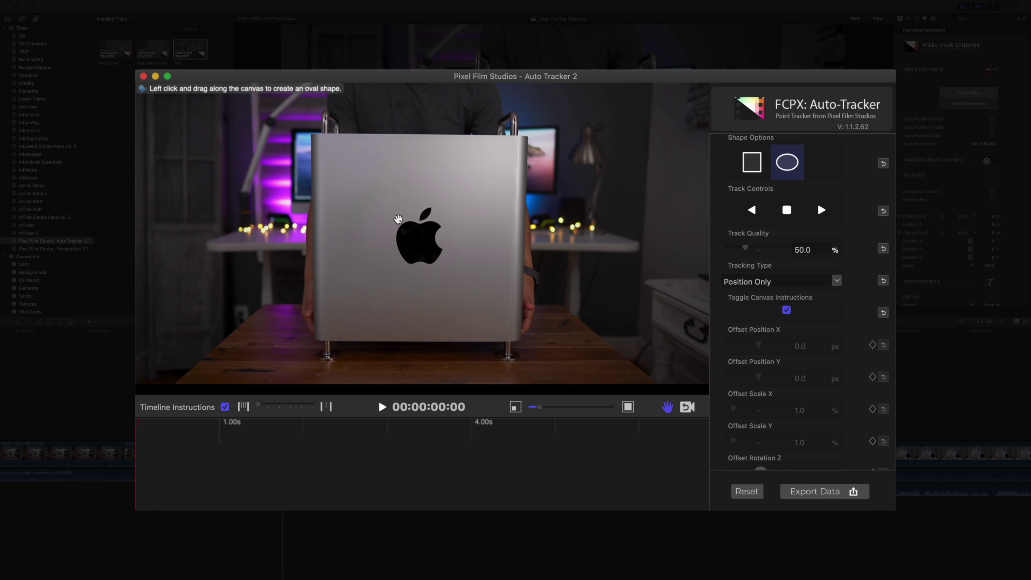
click(669, 408)
mouse_move(386, 207)
mouse_down()
mouse_move(453, 285)
mouse_move(460, 277)
mouse_up()
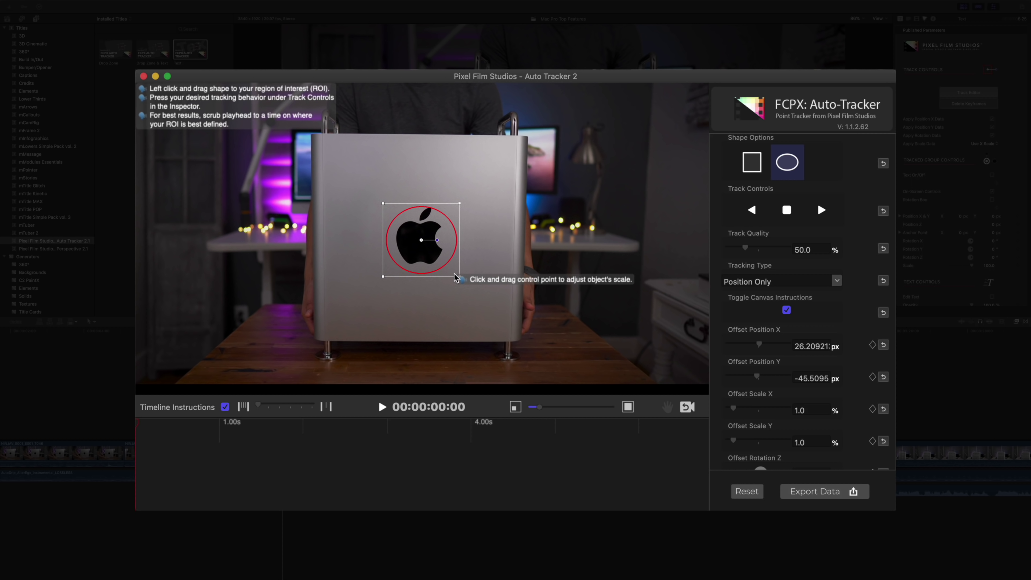
click(752, 165)
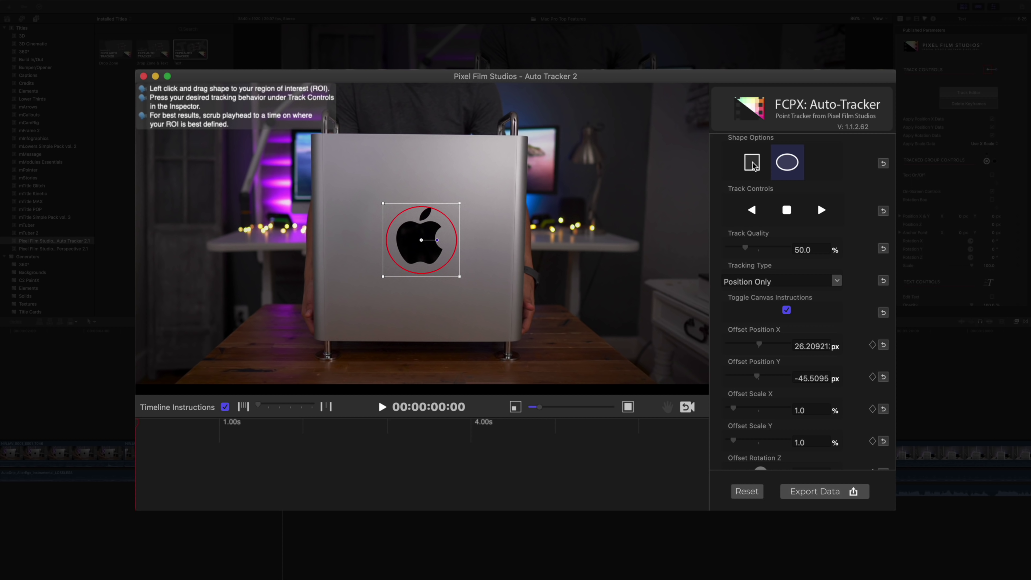
drag(386, 202, 460, 278)
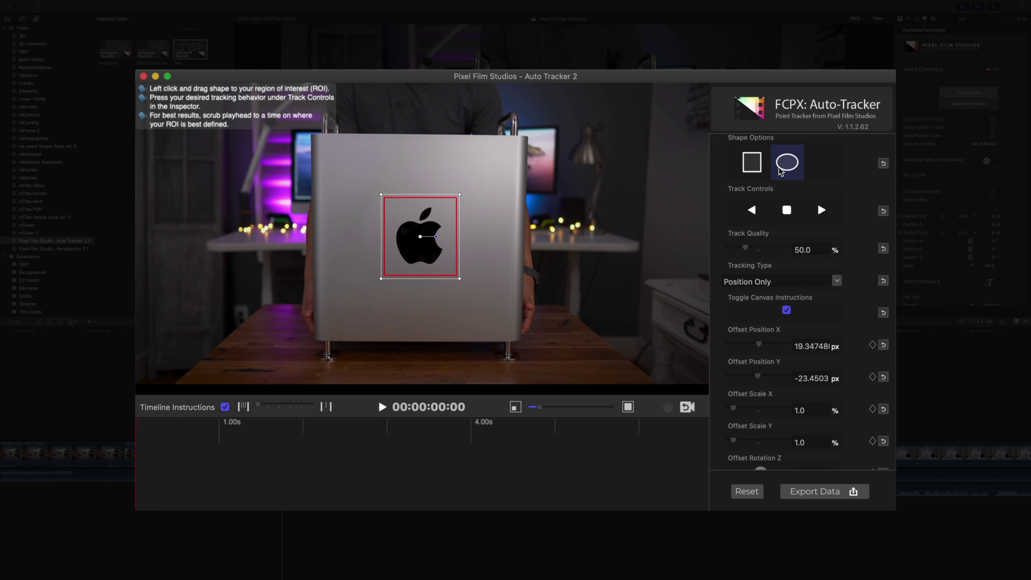
click(788, 163)
drag(386, 201, 455, 278)
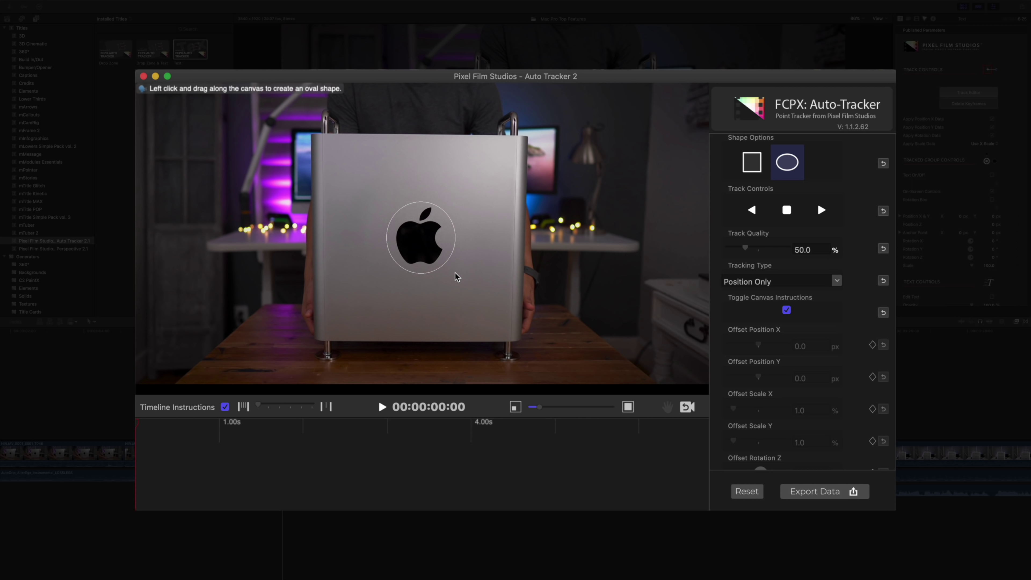
drag(457, 277, 456, 277)
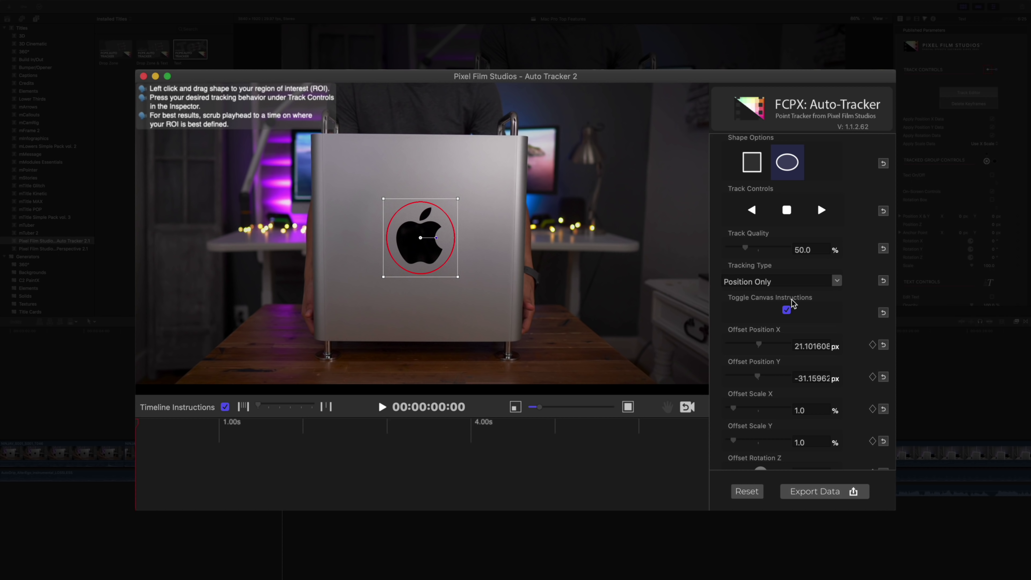
click(837, 287)
click(837, 282)
click(836, 284)
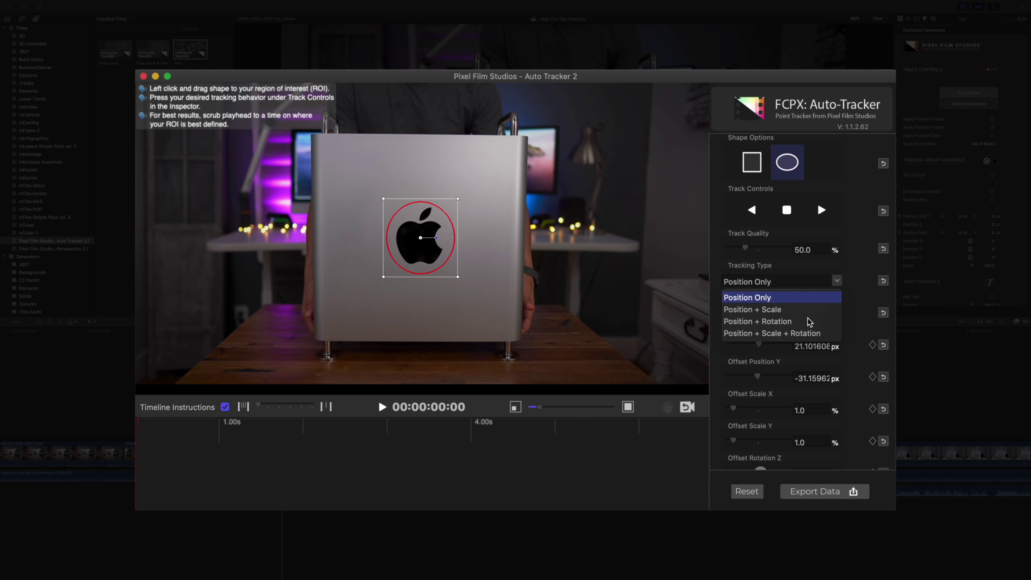
click(778, 301)
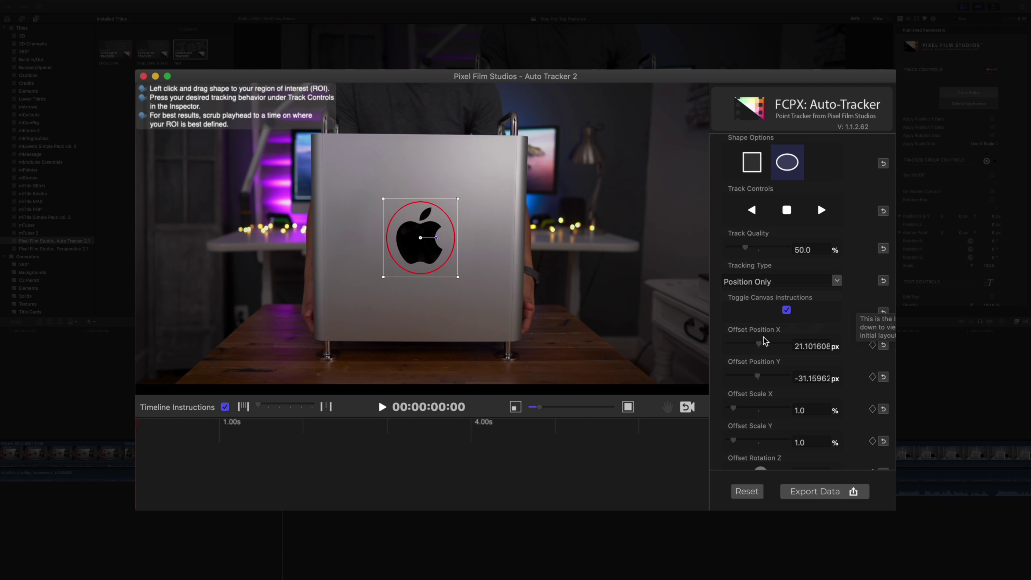
Test and reset the Offset Position sliders, then centre the oval on the Apple logo (27.82, -12.29 px).
drag(759, 343, 770, 346)
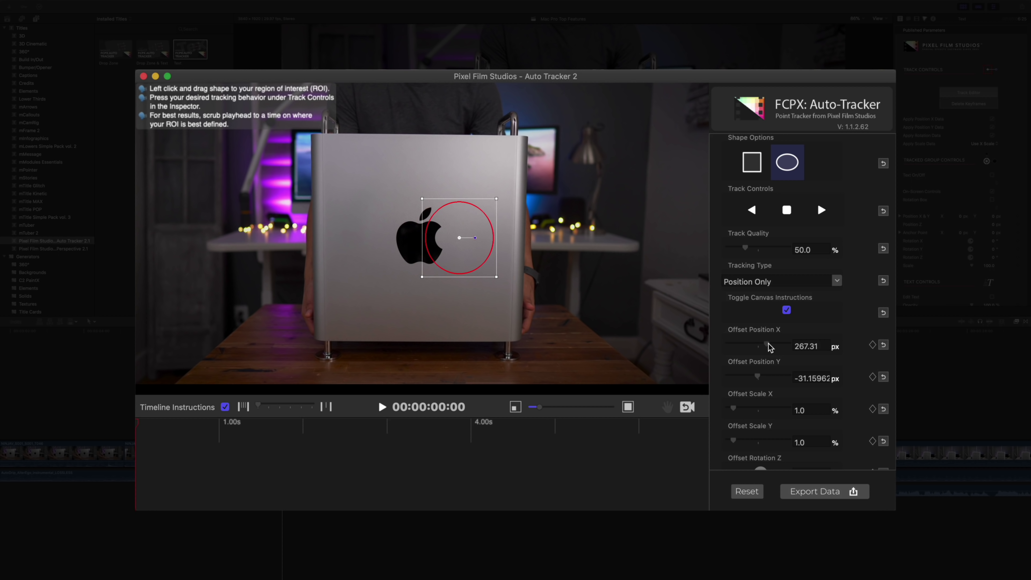
click(883, 344)
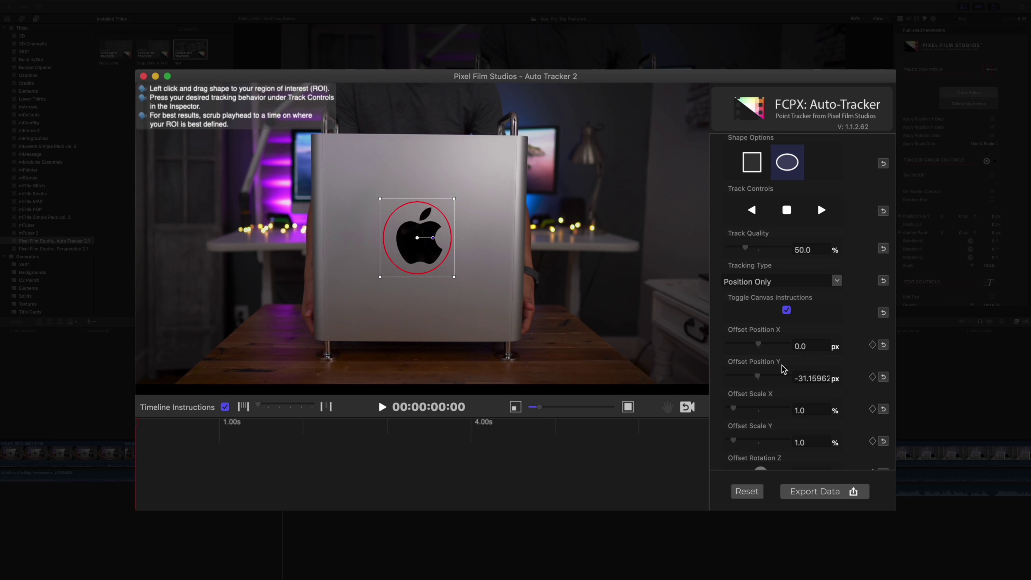
drag(758, 377, 746, 379)
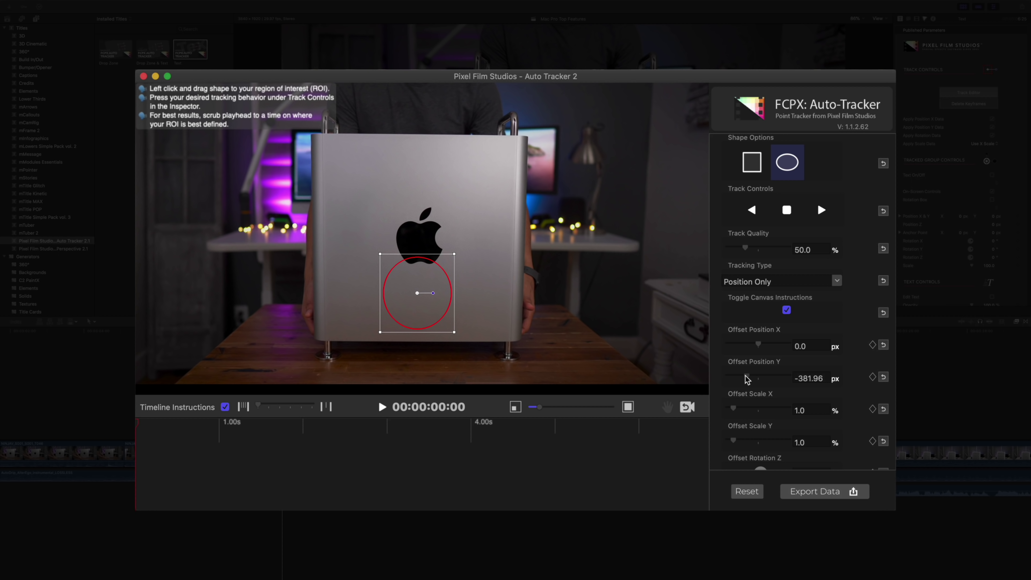
click(883, 378)
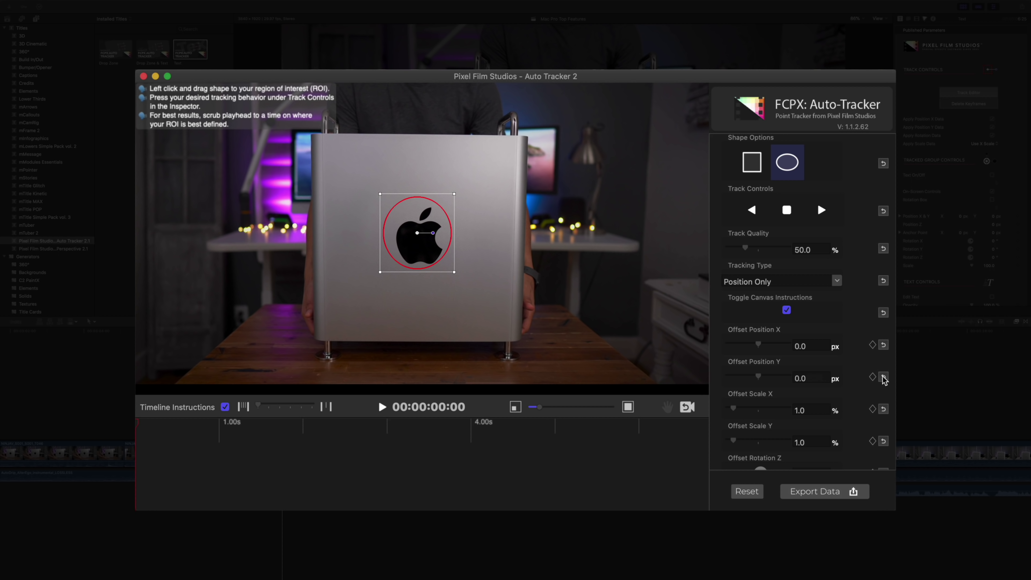
drag(419, 261, 423, 261)
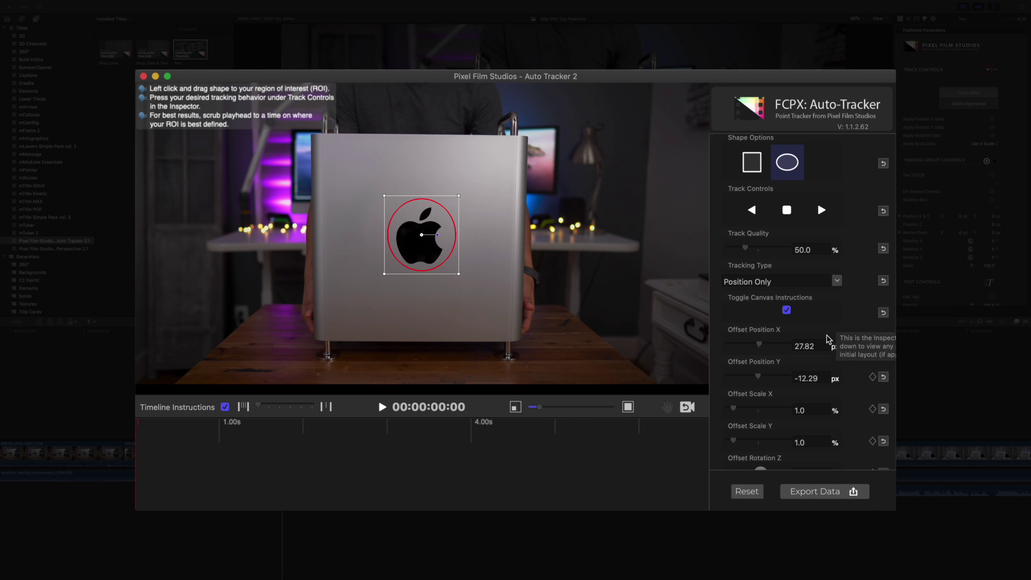
Try the region's Scale and Rotation Z sliders, then reset both back to default.
click(739, 409)
drag(739, 409, 760, 440)
click(884, 441)
click(884, 410)
scroll(808, 407, down, 2)
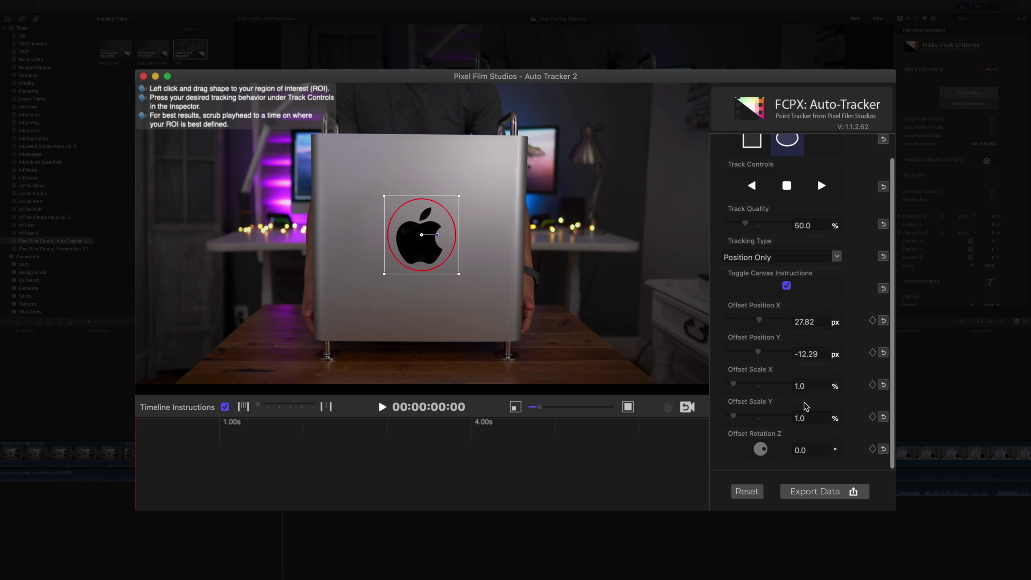
drag(760, 458, 768, 447)
click(884, 458)
scroll(767, 377, up, 3)
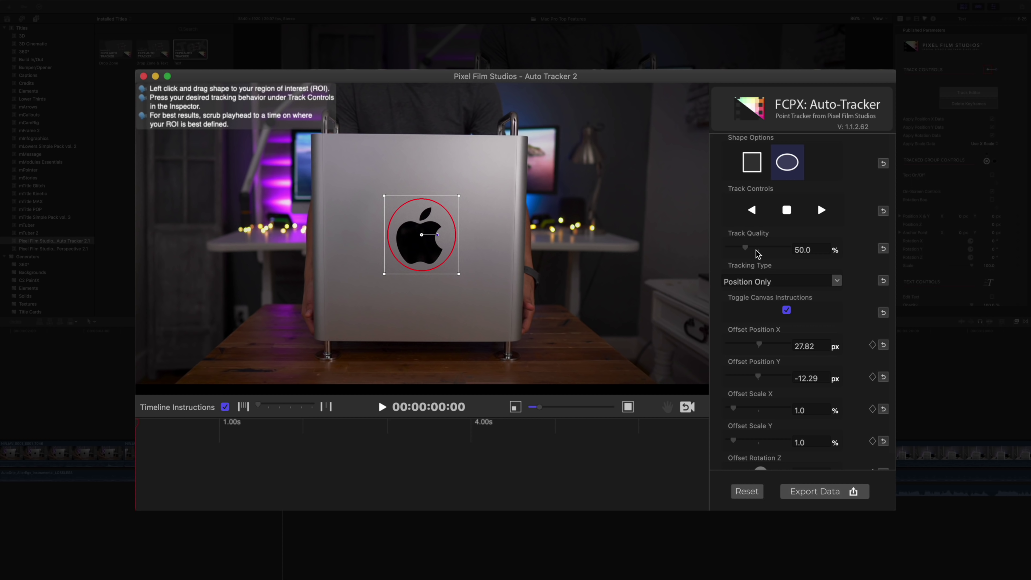
Track the Apple logo forward through the clip and export the tracking data to the title.
click(821, 211)
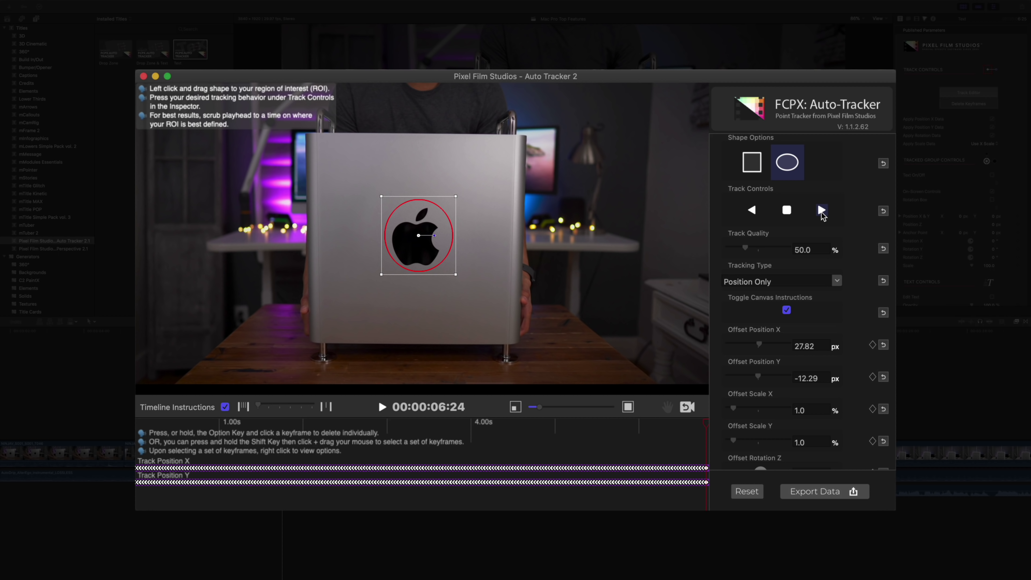
click(825, 495)
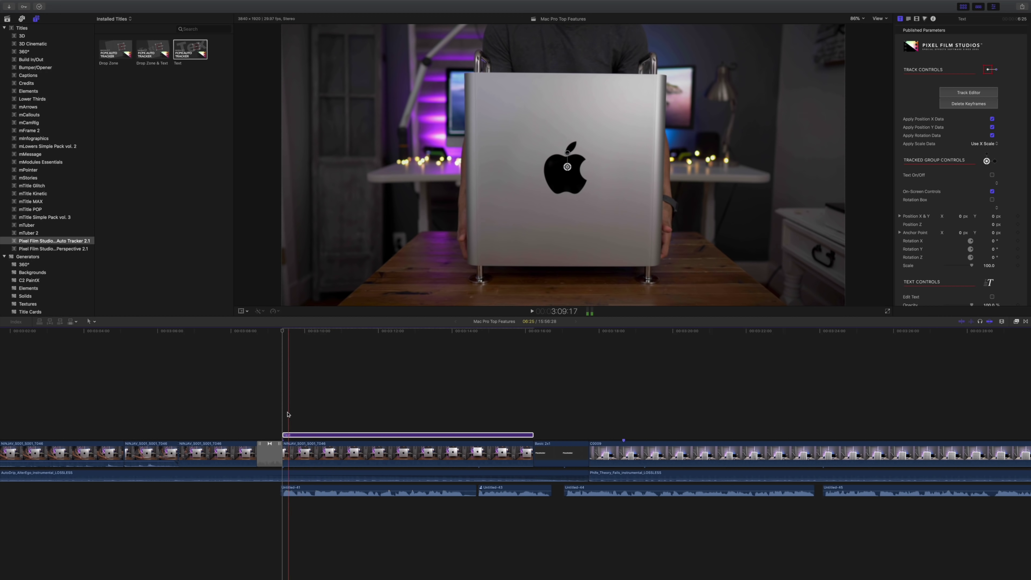
Turn on the FCPX Auto Tracker 2.0 text, offset it right of the Apple logo, and play to check it follows.
click(283, 414)
click(288, 435)
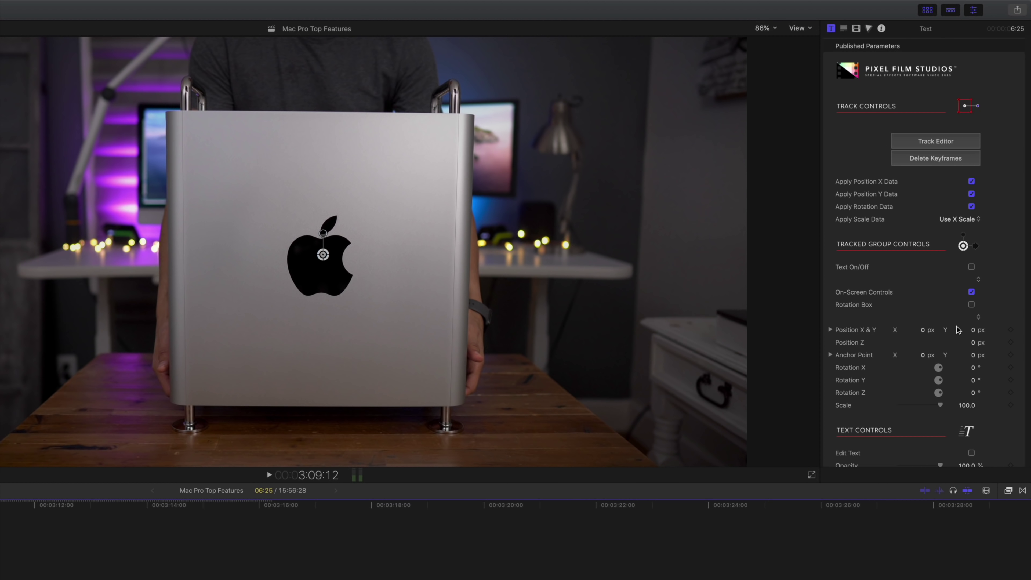
click(972, 267)
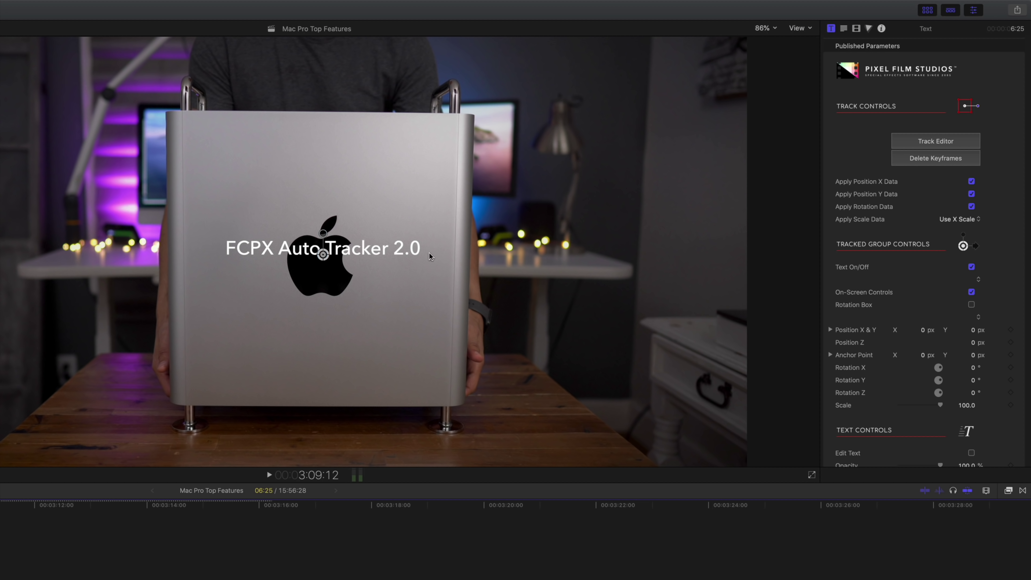
drag(323, 255, 592, 228)
key(space)
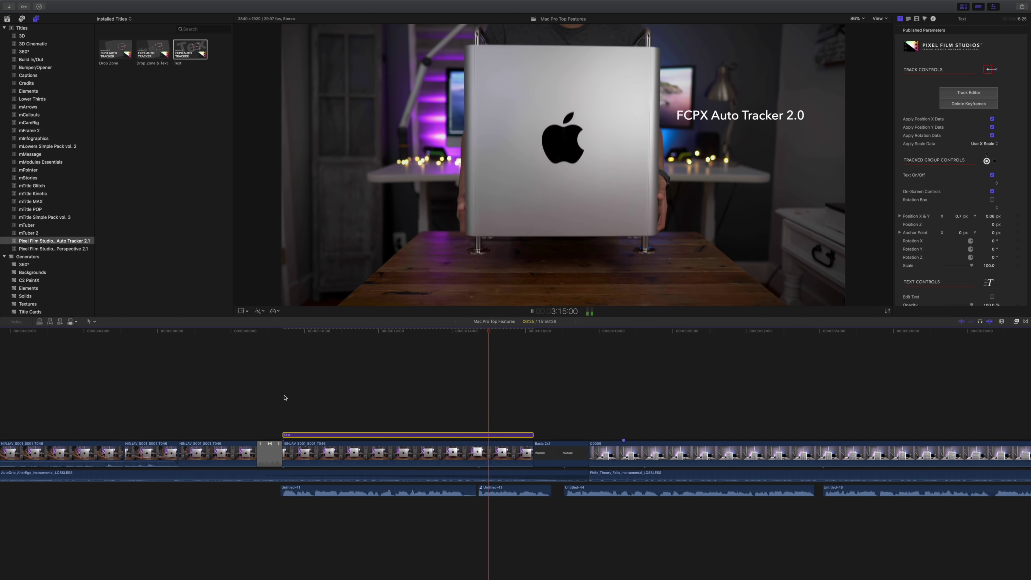
Replace the title text with HEAVY!!!!! and bring up its font settings (Avenir Next Medium, 48.0).
click(284, 398)
click(406, 434)
scroll(971, 260, down, 3)
triple_click(971, 260)
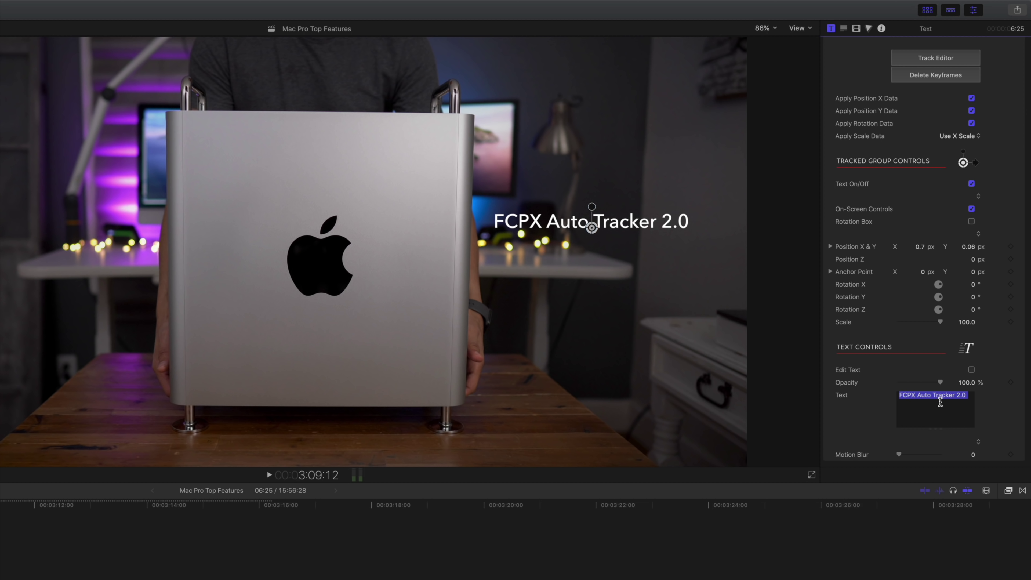
text(HEAVY!!!!!)
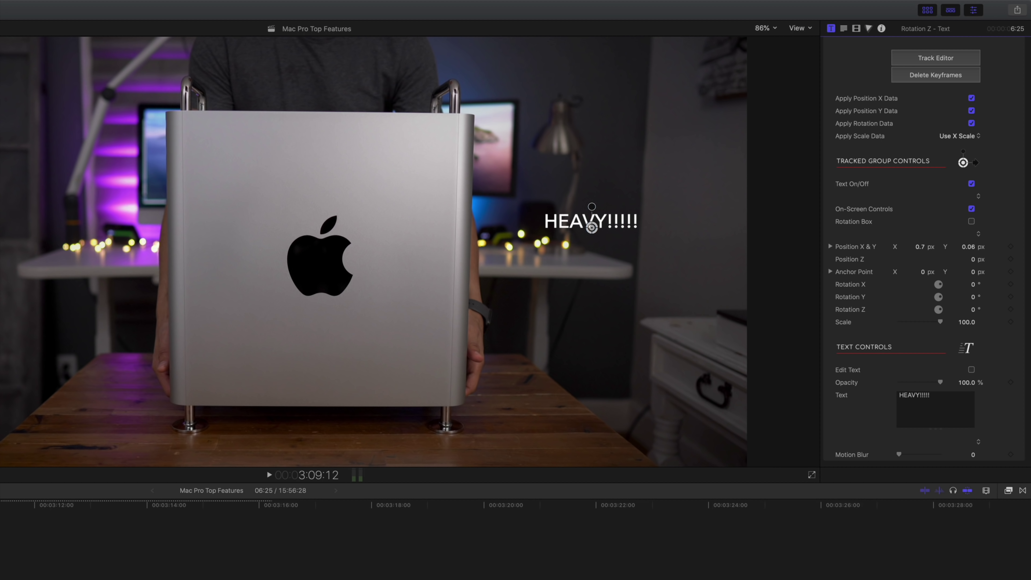
click(844, 28)
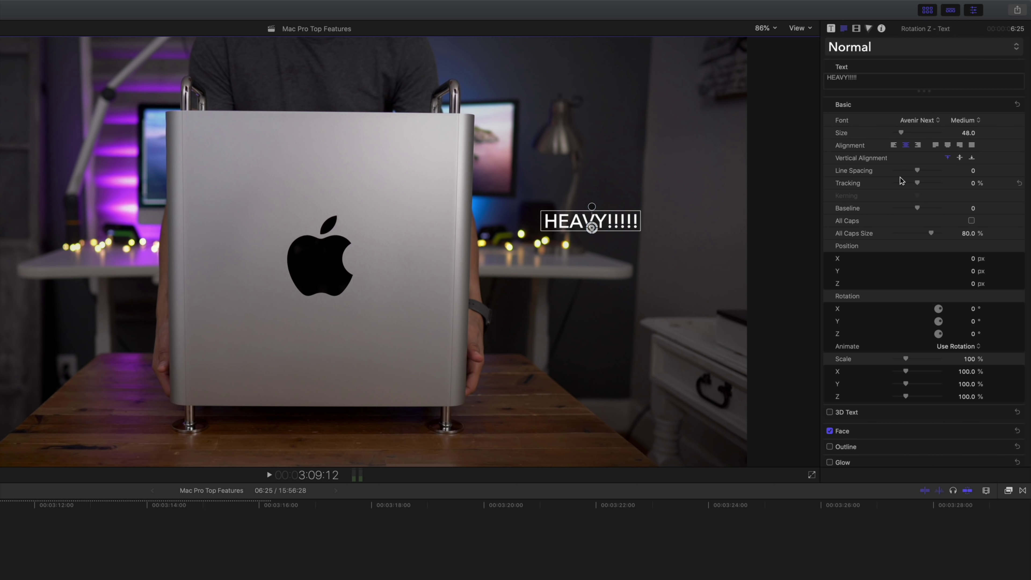
Set the HEAVY!!!!! title to Avenir Next Heavy at size 82.0, then return to its tracking settings.
click(927, 124)
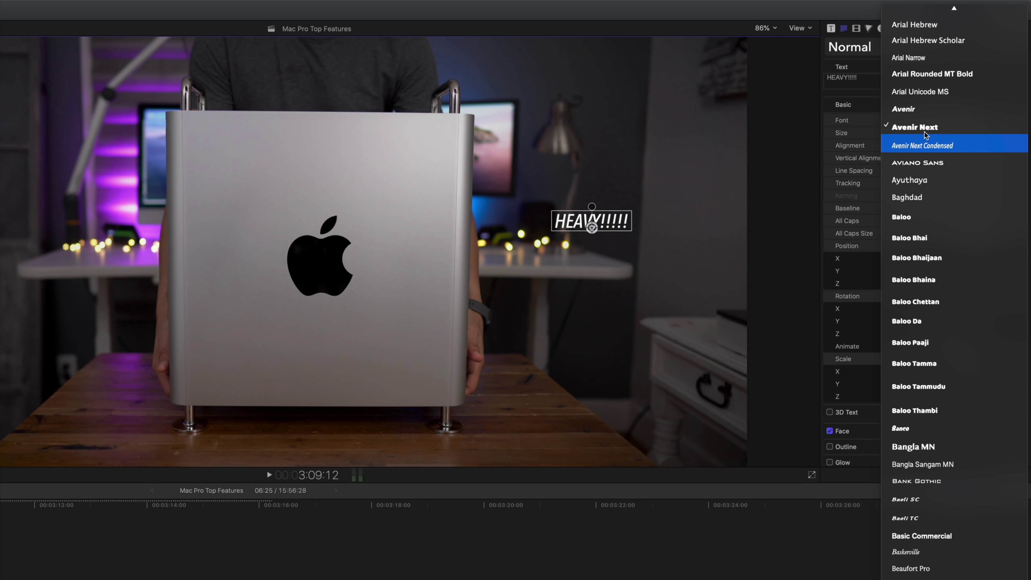
click(924, 128)
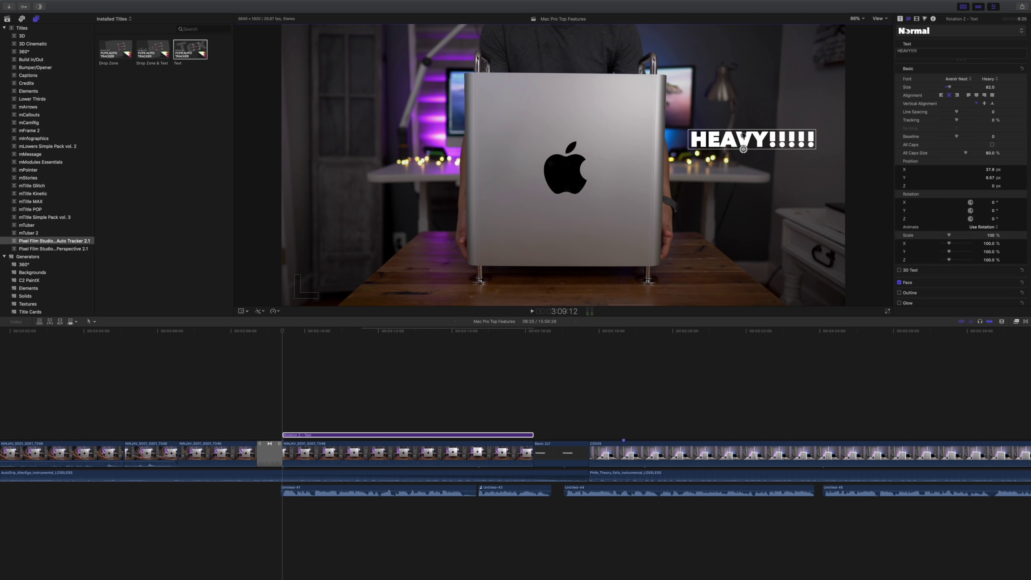
click(899, 19)
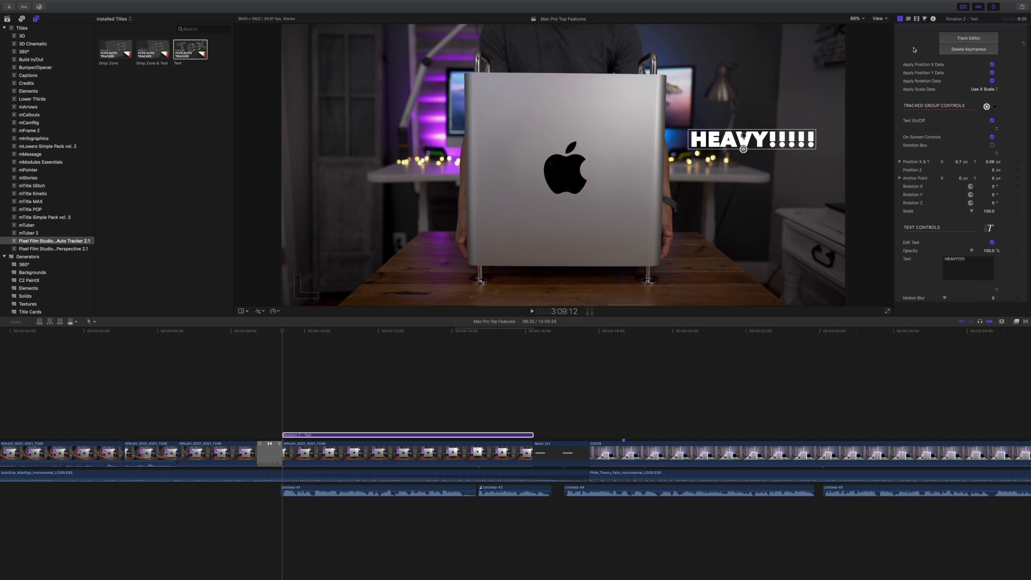
Deselect the Arrow DropZone title clip in the timeline.
click(283, 415)
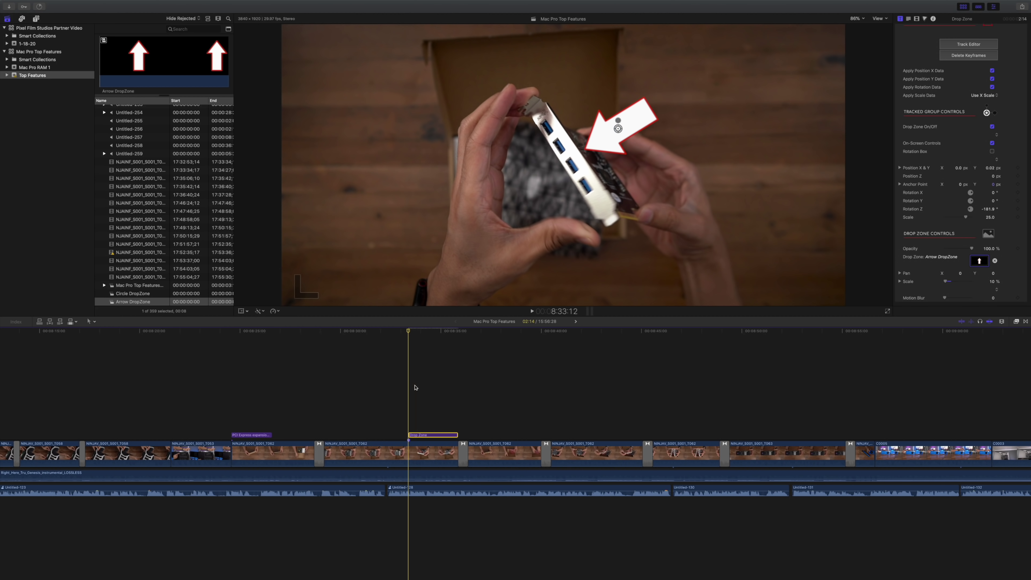
Play back the clip to check the tracked arrow following the expansion card.
key(space)
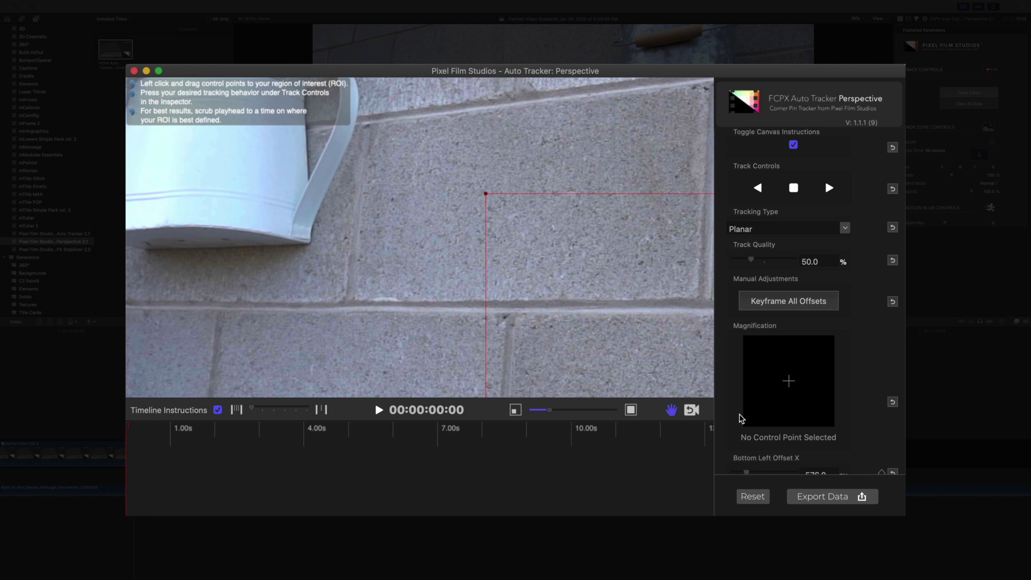
Turn off the Hand tool so the tracker canvas stops panning.
click(671, 412)
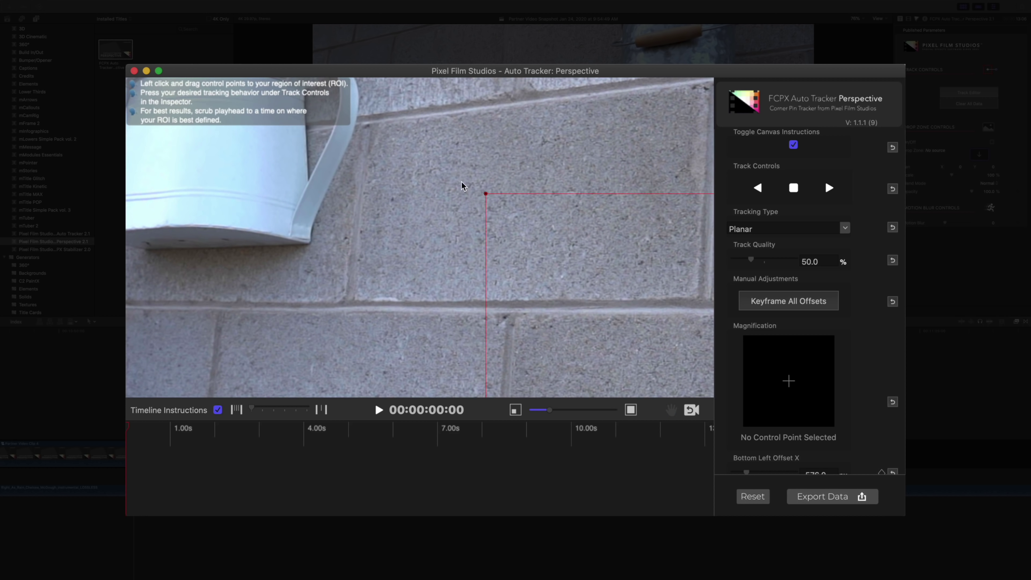